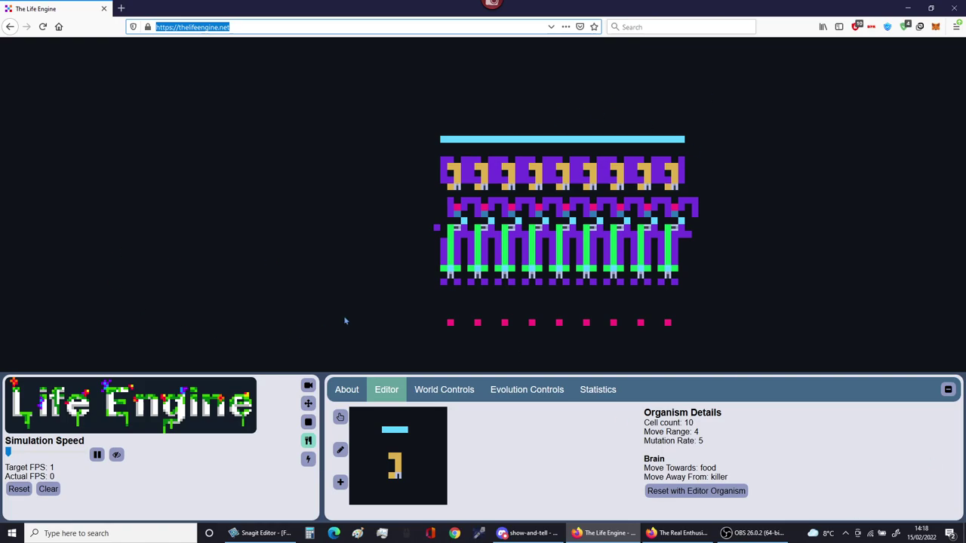
Speed the simulation up to 92 FPS and zoom in on the organism grid.
{"action": "left_click", "coordinate": [241, 31]}
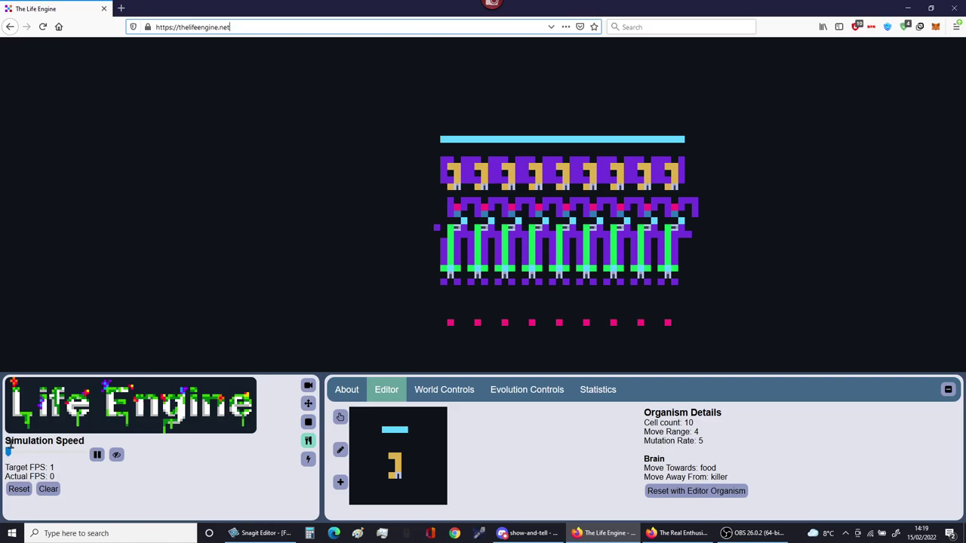
{"action": "left_click_drag", "start_coordinate": [8, 452], "coordinate": [30, 452]}
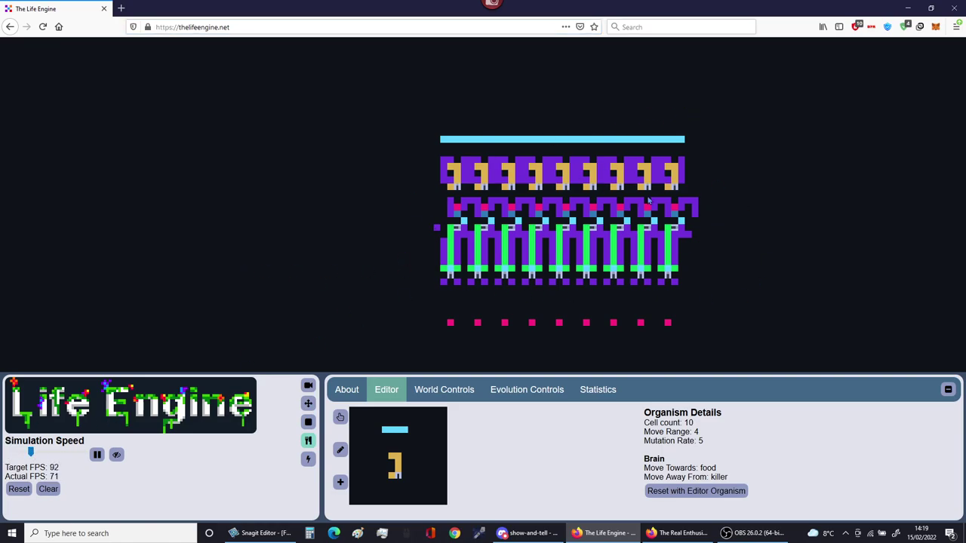
{"action": "scroll", "coordinate": [643, 219], "scroll_direction": "up", "scroll_amount": 1}
{"action": "scroll", "coordinate": [602, 232], "scroll_direction": "up", "scroll_amount": 2}
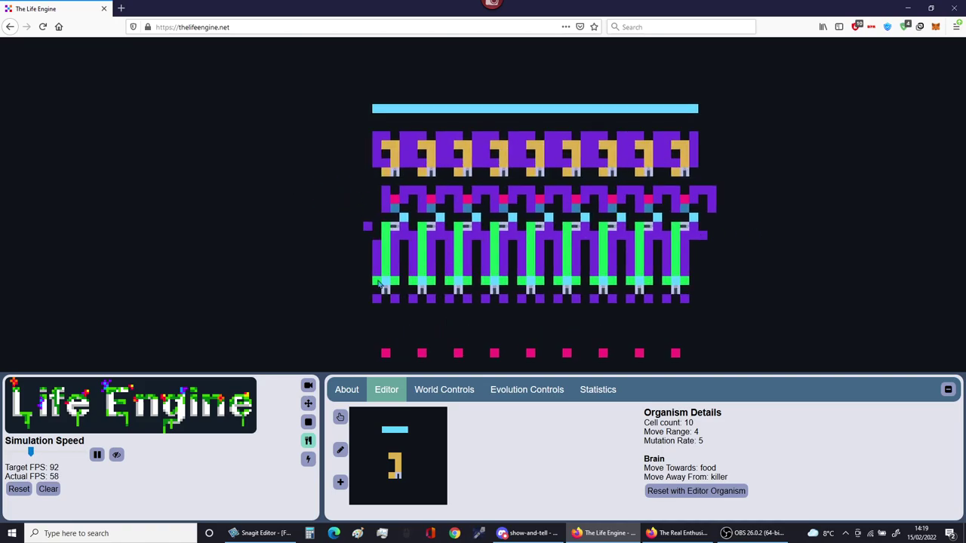
Lay a strip of food blocks beneath the organism row, then erase the leftover food.
{"action": "double_click", "coordinate": [304, 440]}
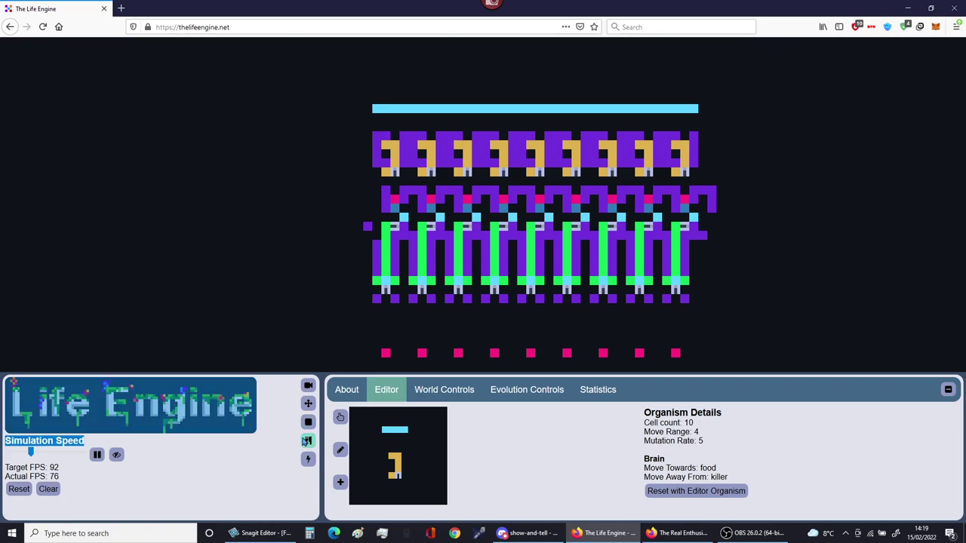
{"action": "left_click", "coordinate": [386, 328]}
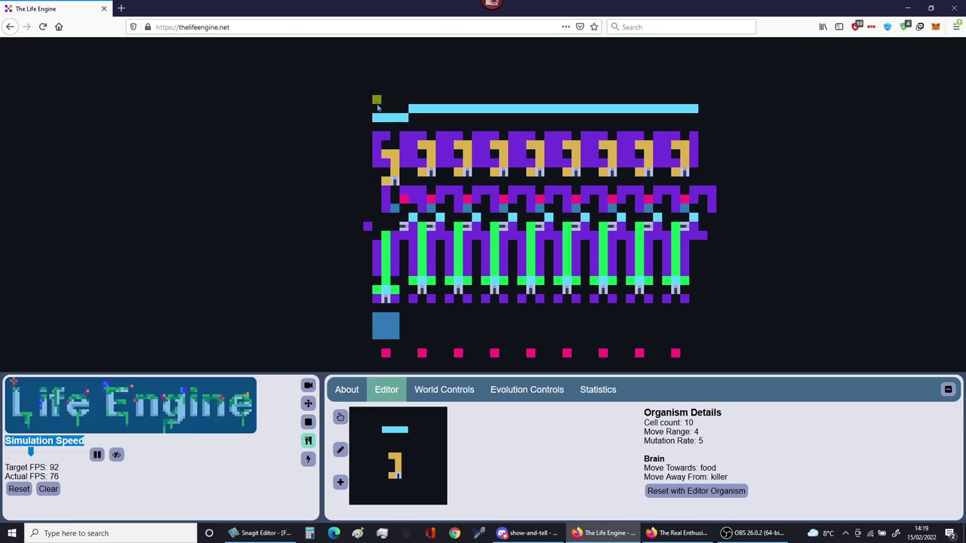
{"action": "left_click", "coordinate": [430, 326]}
{"action": "left_click", "coordinate": [467, 326]}
{"action": "left_click_drag", "start_coordinate": [494, 327], "coordinate": [558, 335]}
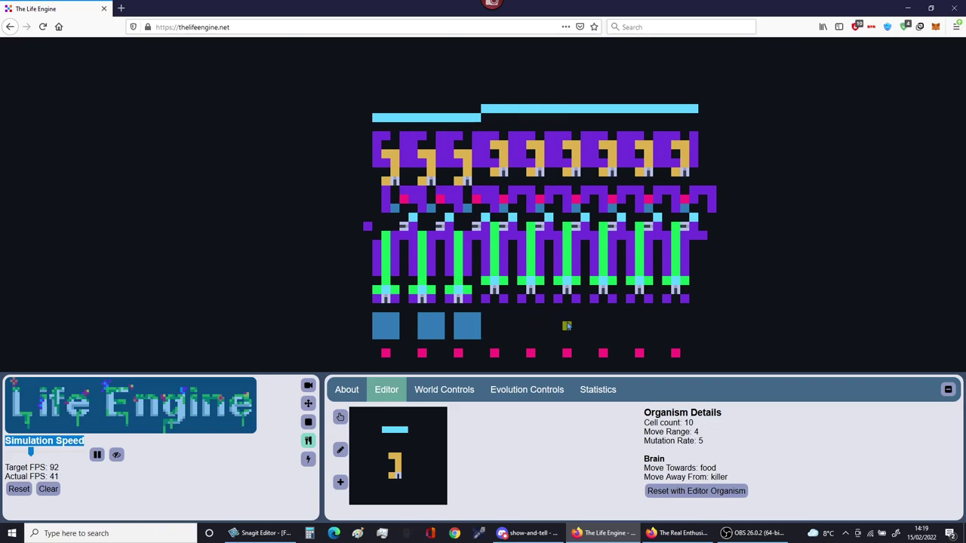
{"action": "left_click_drag", "start_coordinate": [374, 331], "coordinate": [694, 332]}
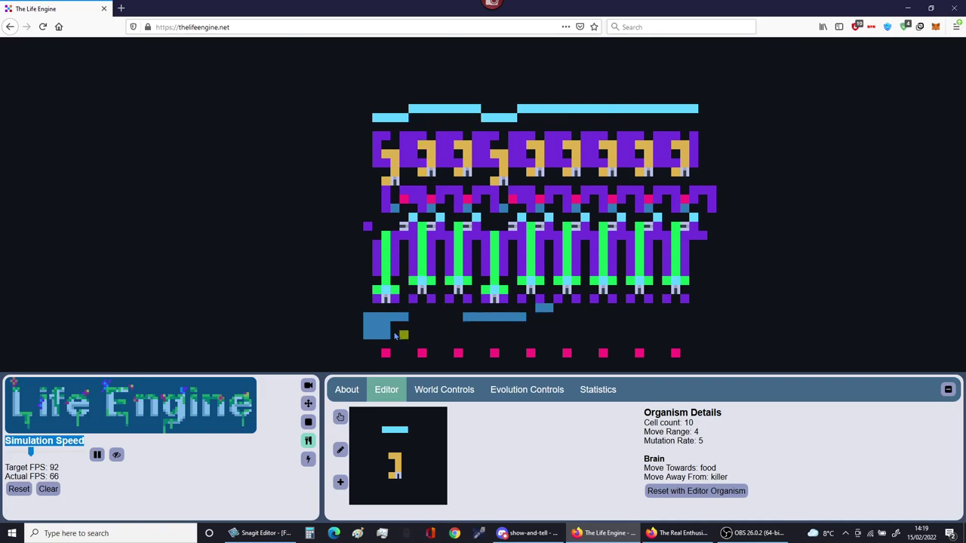
{"action": "left_click_drag", "start_coordinate": [394, 323], "coordinate": [539, 321]}
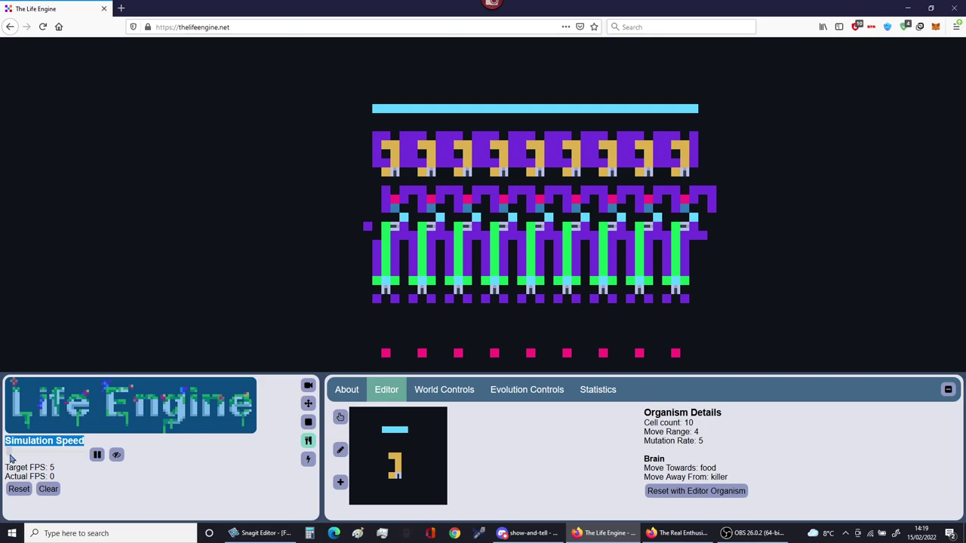
Drop the target speed to 1 FPS and place one food block below the leftmost organism column.
{"action": "mouse_move", "coordinate": [378, 329]}
{"action": "left_mouse_down"}
{"action": "mouse_move", "coordinate": [396, 270]}
{"action": "mouse_move", "coordinate": [393, 127]}
{"action": "left_mouse_up"}
{"action": "left_click", "coordinate": [386, 327]}
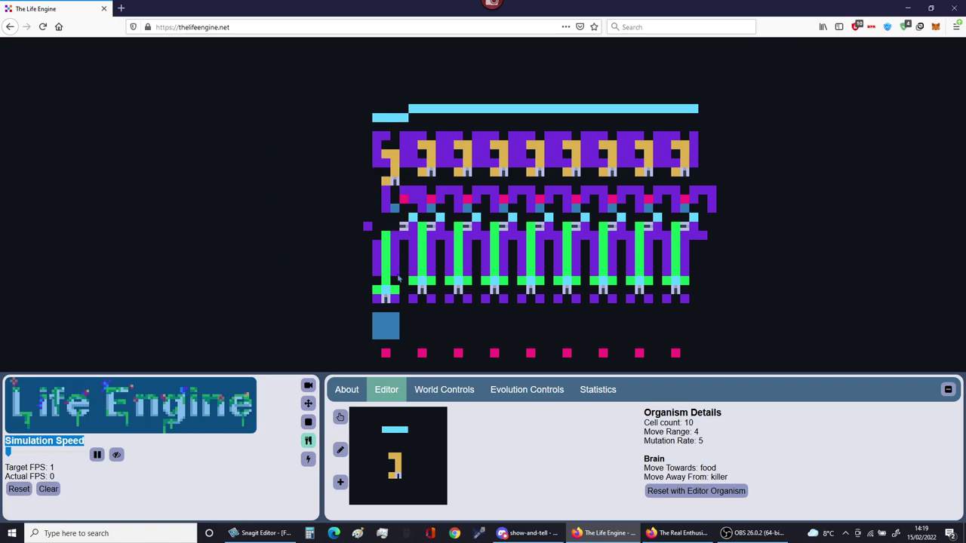
Remove the old food block, pause, place a fresh block under the leftmost organism, and zoom in.
{"action": "scroll", "coordinate": [372, 302], "scroll_direction": "up", "scroll_amount": 1}
{"action": "scroll", "coordinate": [260, 229], "scroll_direction": "up", "scroll_amount": 1}
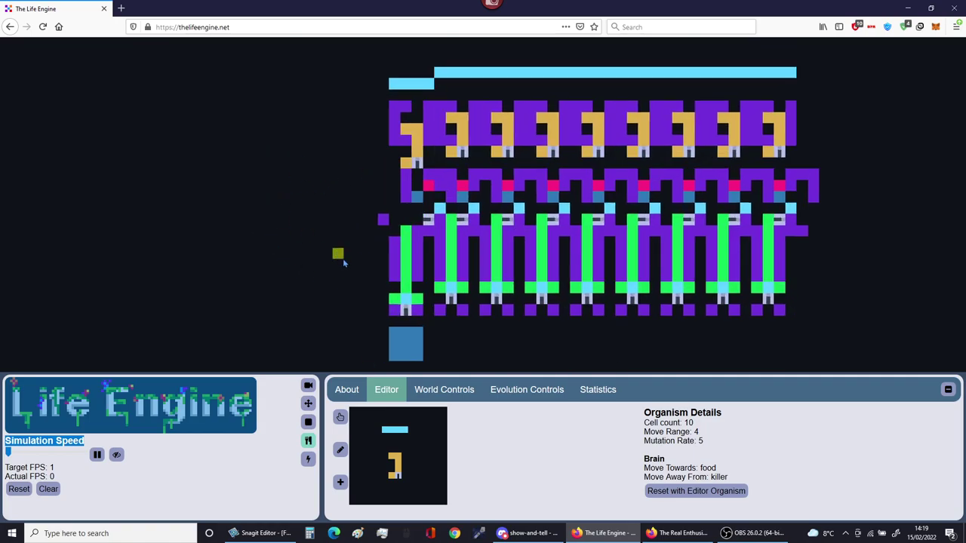
{"action": "right_click", "coordinate": [405, 341]}
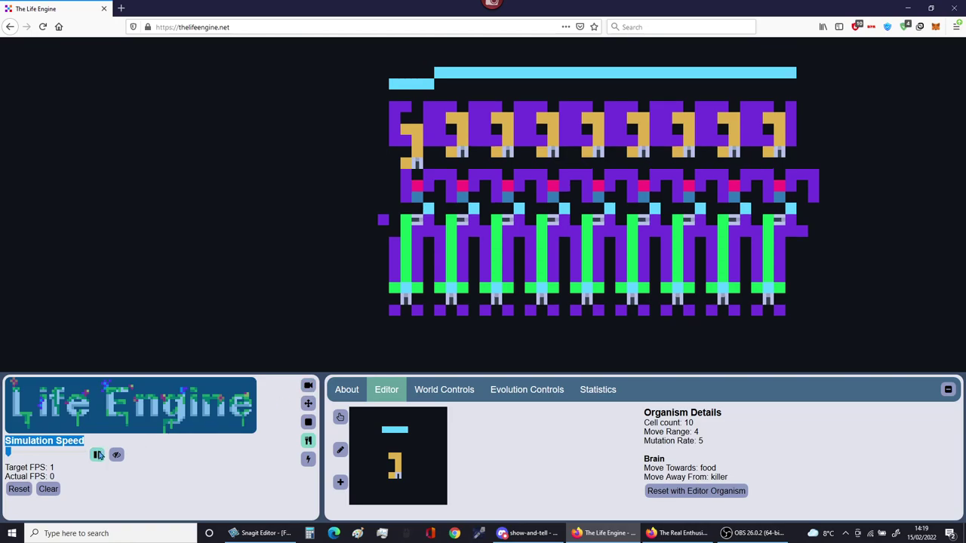
{"action": "scroll", "coordinate": [381, 330], "scroll_direction": "down", "scroll_amount": 1}
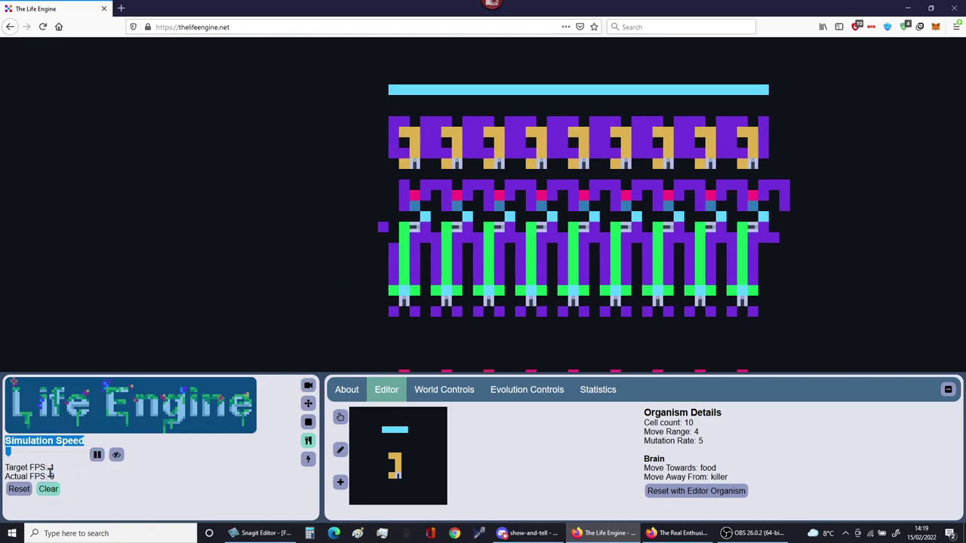
{"action": "left_click", "coordinate": [96, 454]}
{"action": "left_click", "coordinate": [404, 341]}
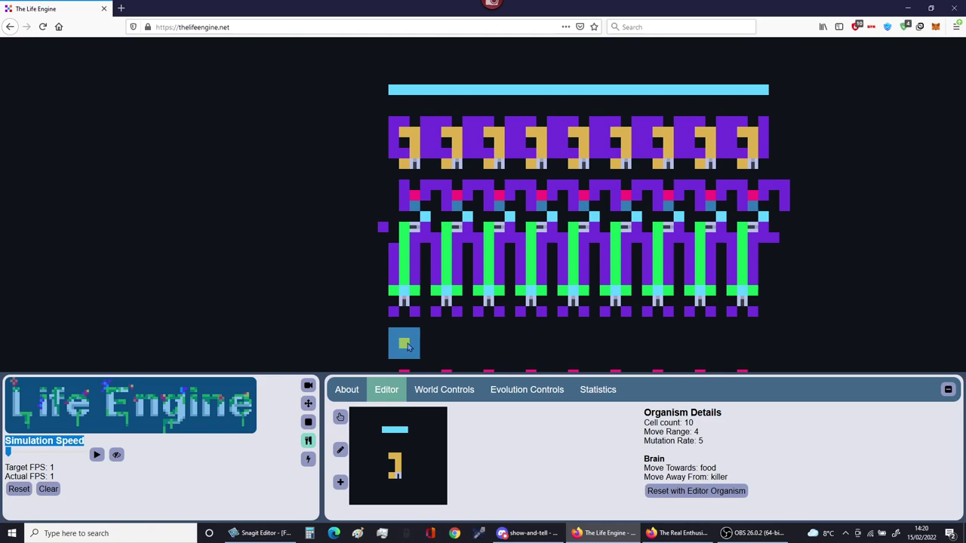
{"action": "scroll", "coordinate": [403, 334], "scroll_direction": "up", "scroll_amount": 5}
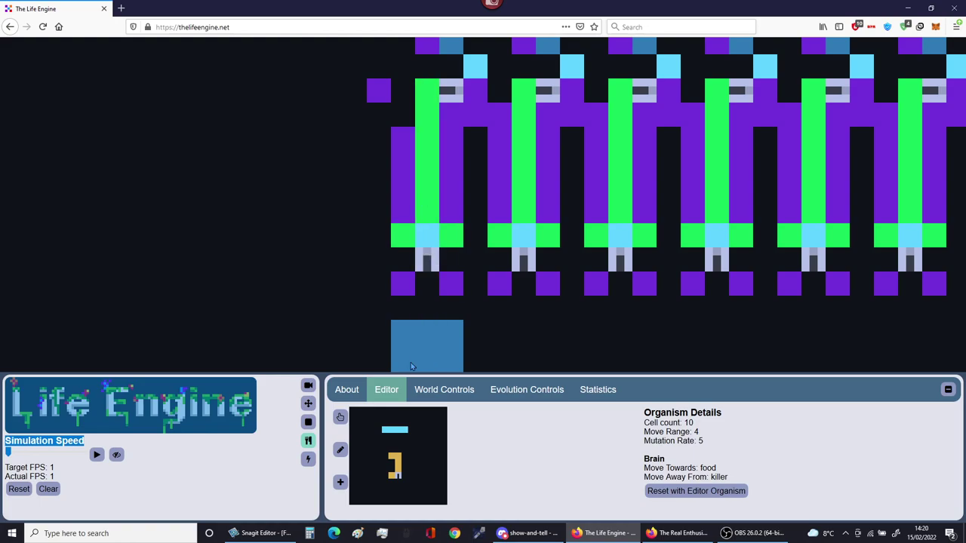
Step the simulation one tick at a time, panning up through the middle and top organism rows.
{"action": "left_click", "coordinate": [96, 454]}
{"action": "left_click", "coordinate": [95, 455]}
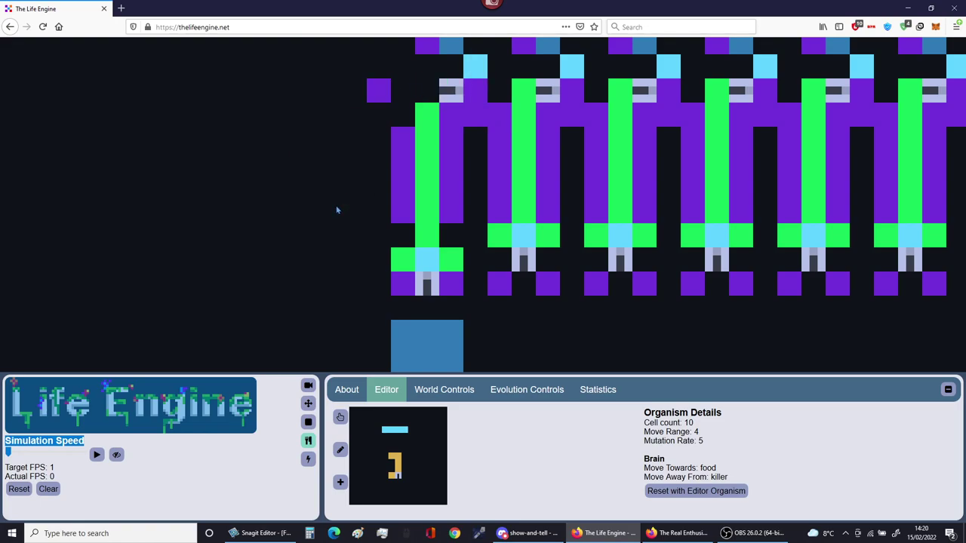
{"action": "left_click", "coordinate": [308, 402]}
{"action": "left_click_drag", "start_coordinate": [329, 188], "coordinate": [325, 343]}
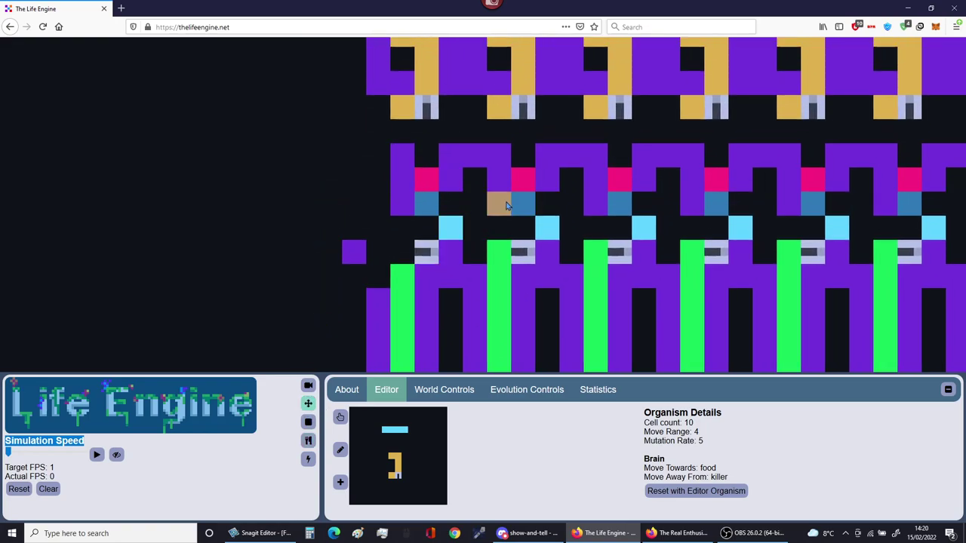
{"action": "left_click", "coordinate": [96, 456]}
{"action": "left_click", "coordinate": [96, 455]}
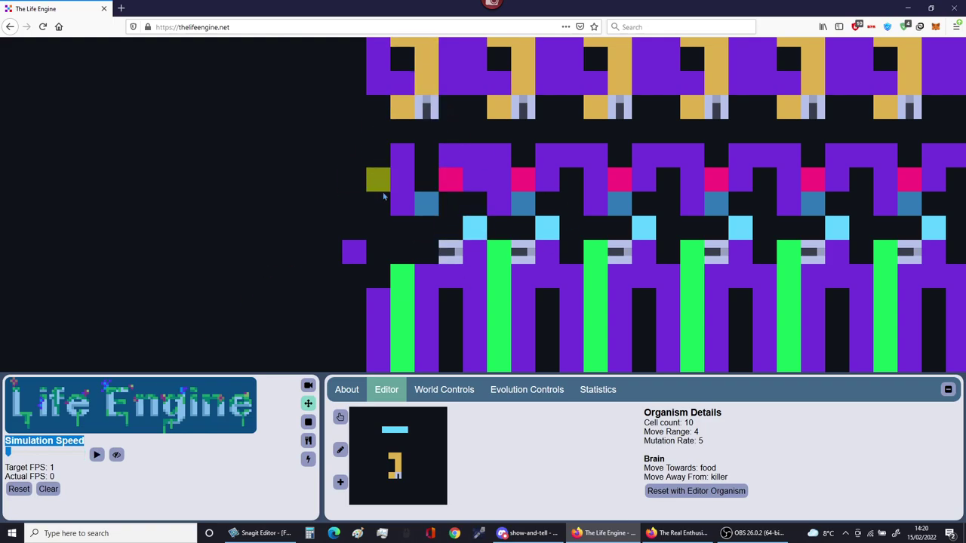
{"action": "left_click_drag", "start_coordinate": [324, 163], "coordinate": [324, 281]}
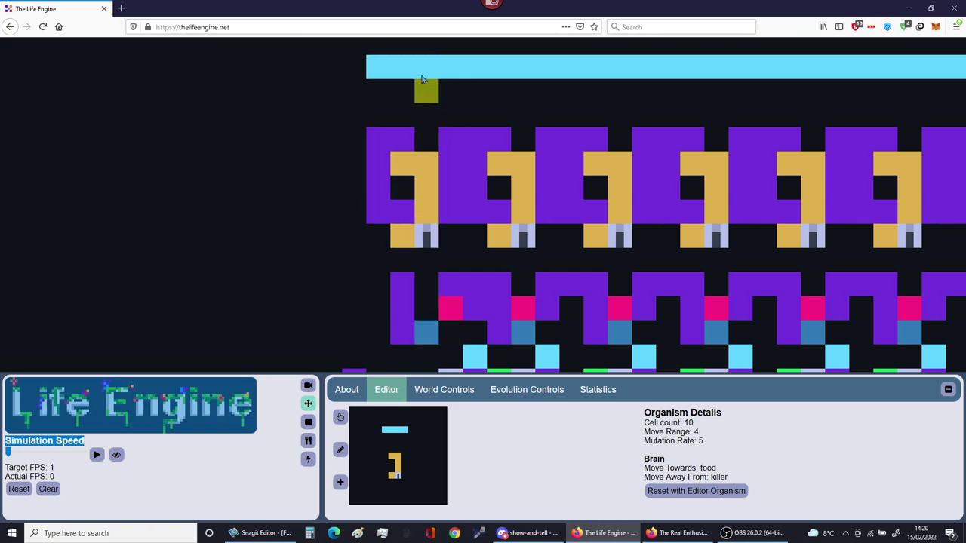
Pause, zoom out slightly, and pan up to reveal the lower organisms and blue food block.
{"action": "left_click", "coordinate": [98, 458]}
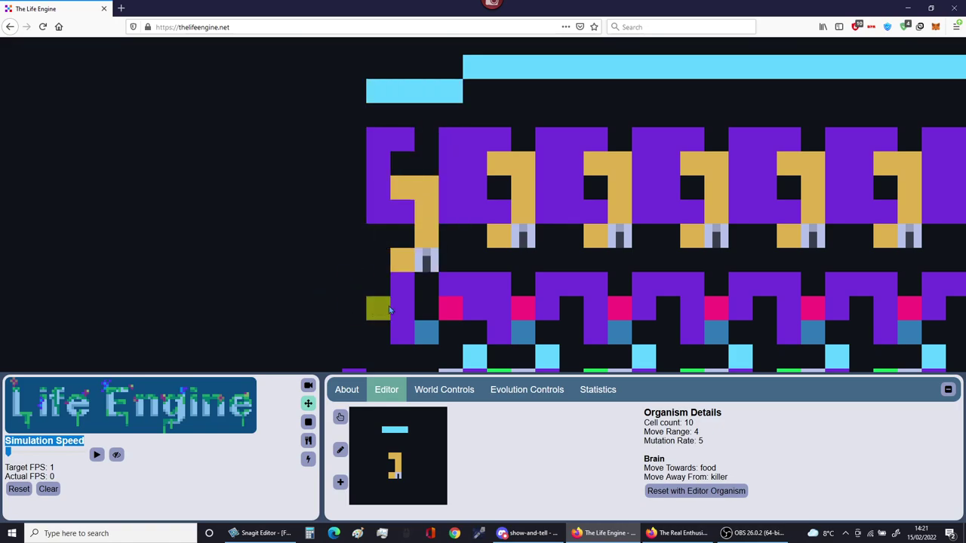
{"action": "scroll", "coordinate": [286, 264], "scroll_direction": "down", "scroll_amount": 1}
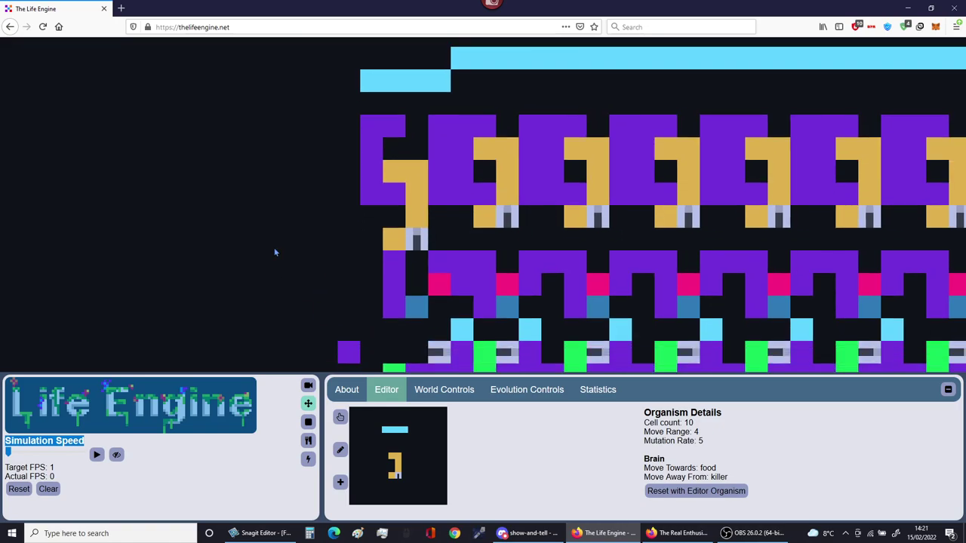
{"action": "left_click_drag", "start_coordinate": [275, 253], "coordinate": [297, 91]}
{"action": "left_click_drag", "start_coordinate": [312, 193], "coordinate": [294, 96]}
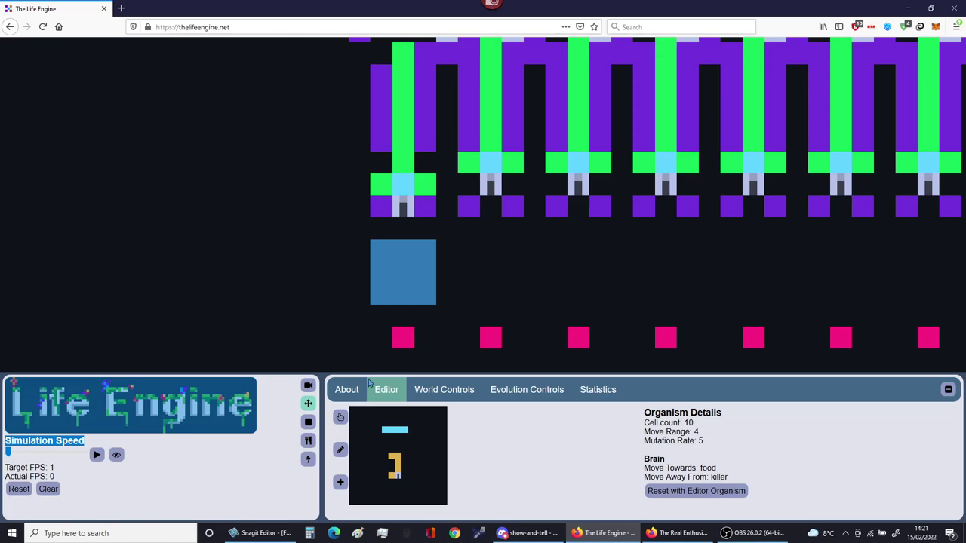
Delete the blue food block below the organisms and advance the simulation one step.
{"action": "left_click", "coordinate": [308, 441]}
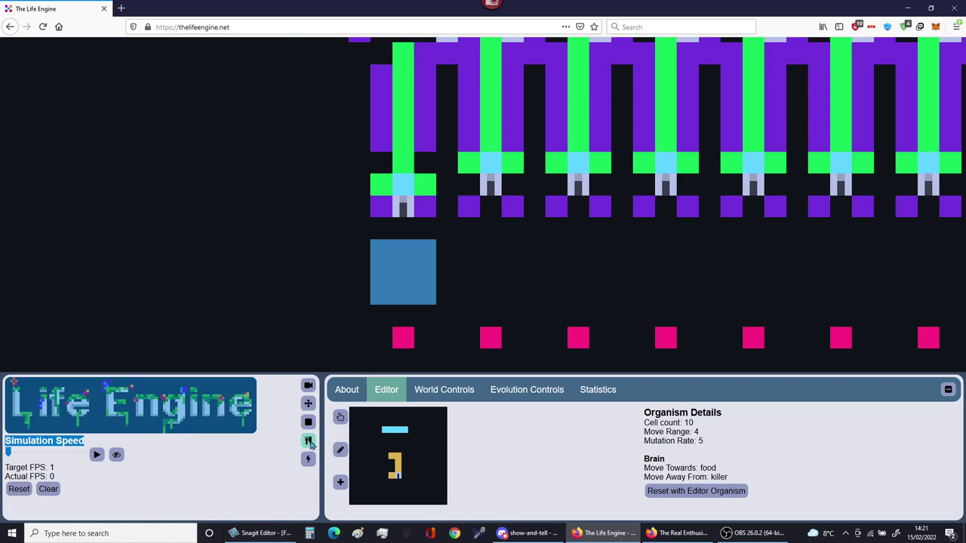
{"action": "right_click", "coordinate": [403, 275]}
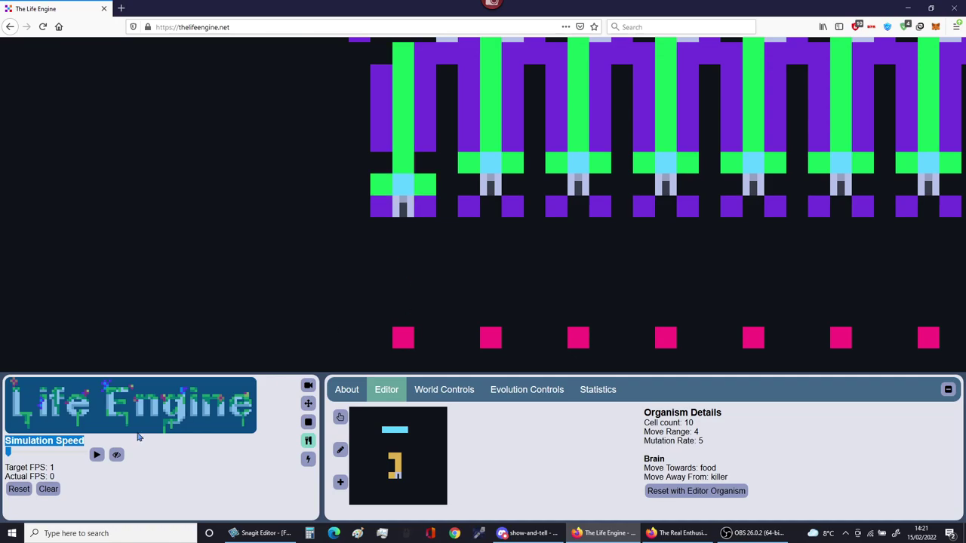
{"action": "left_click", "coordinate": [97, 456]}
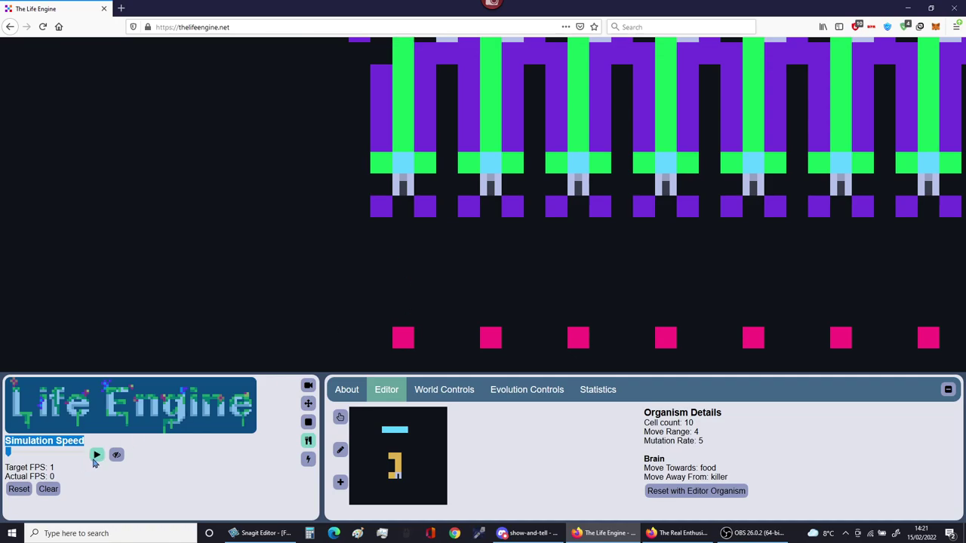
Pan and zoom out until the whole organism grid is visible, stepping the simulation once more.
{"action": "left_click", "coordinate": [308, 403]}
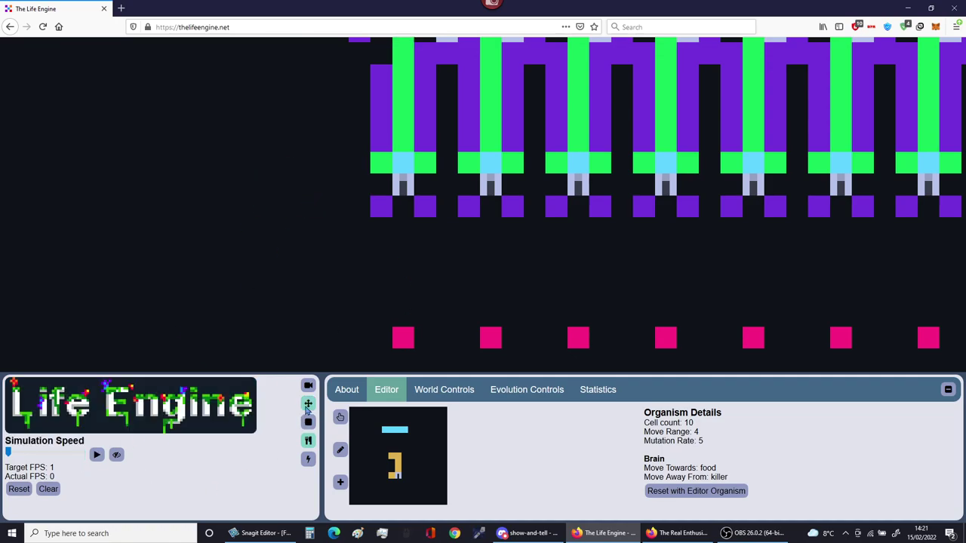
{"action": "left_click_drag", "start_coordinate": [312, 302], "coordinate": [359, 178]}
{"action": "scroll", "coordinate": [359, 179], "scroll_direction": "up", "scroll_amount": 3}
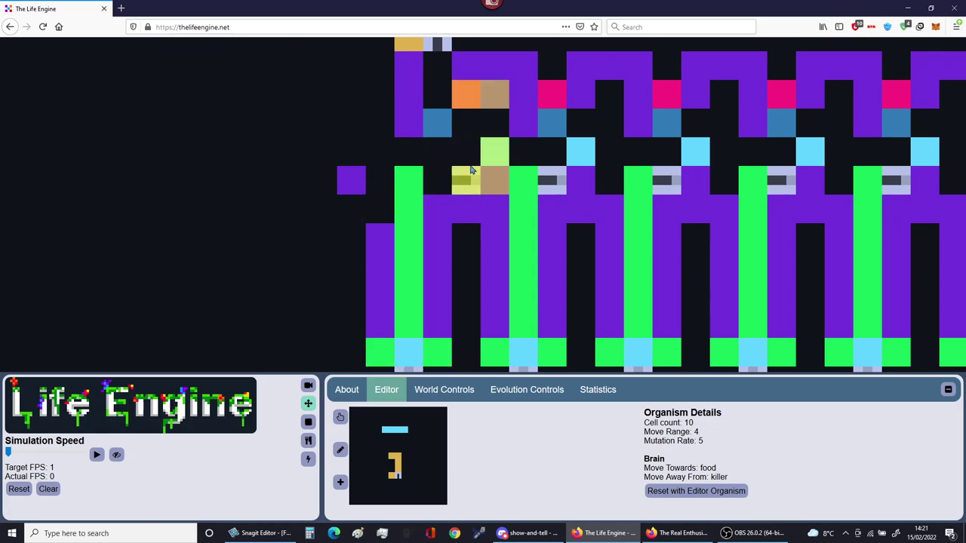
{"action": "left_click", "coordinate": [98, 457]}
{"action": "left_click_drag", "start_coordinate": [349, 122], "coordinate": [291, 313]}
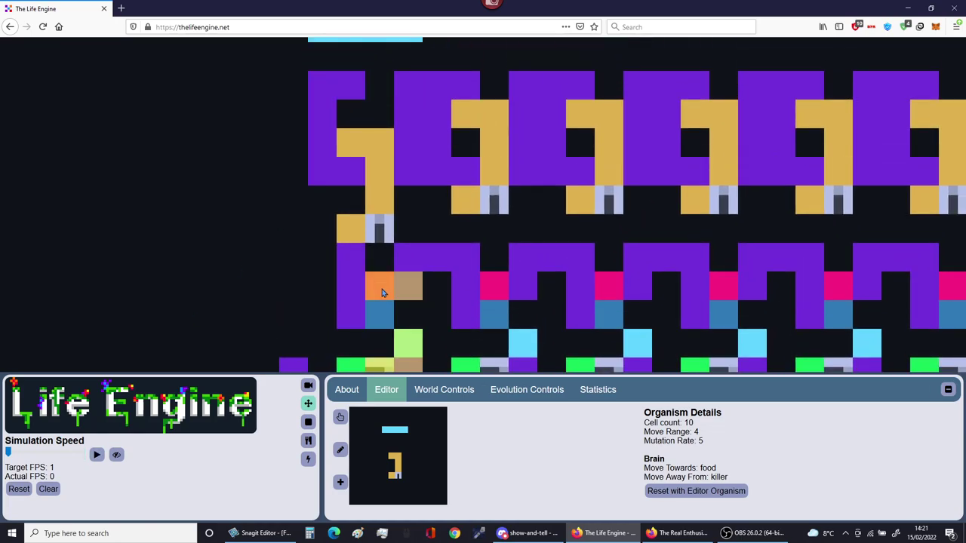
{"action": "left_click_drag", "start_coordinate": [375, 289], "coordinate": [372, 338]}
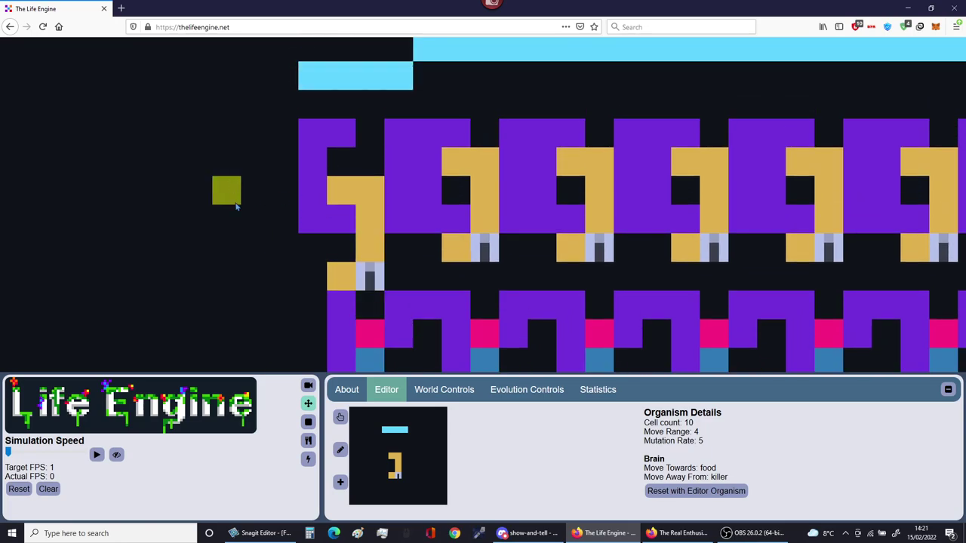
{"action": "left_click_drag", "start_coordinate": [224, 190], "coordinate": [243, 243]}
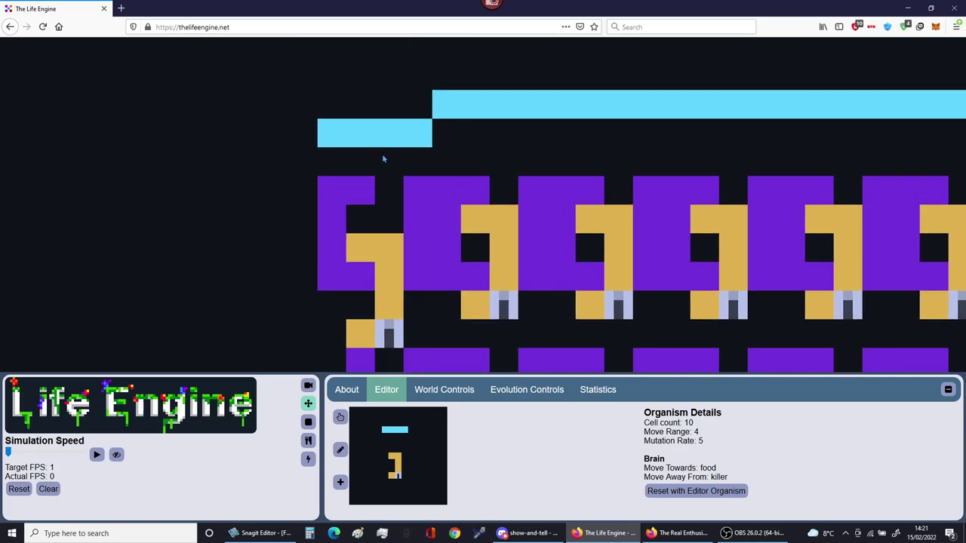
{"action": "left_click", "coordinate": [98, 456]}
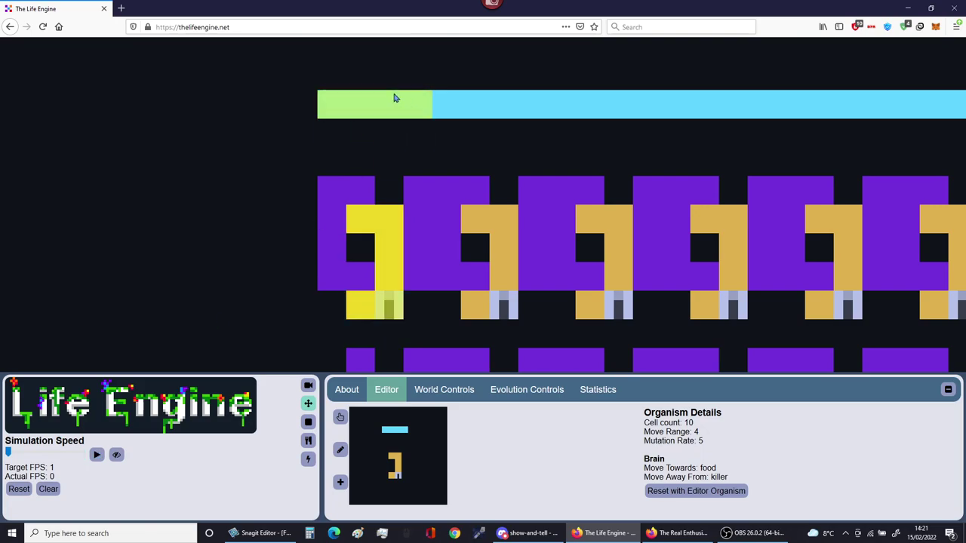
{"action": "scroll", "coordinate": [306, 183], "scroll_direction": "down", "scroll_amount": 8}
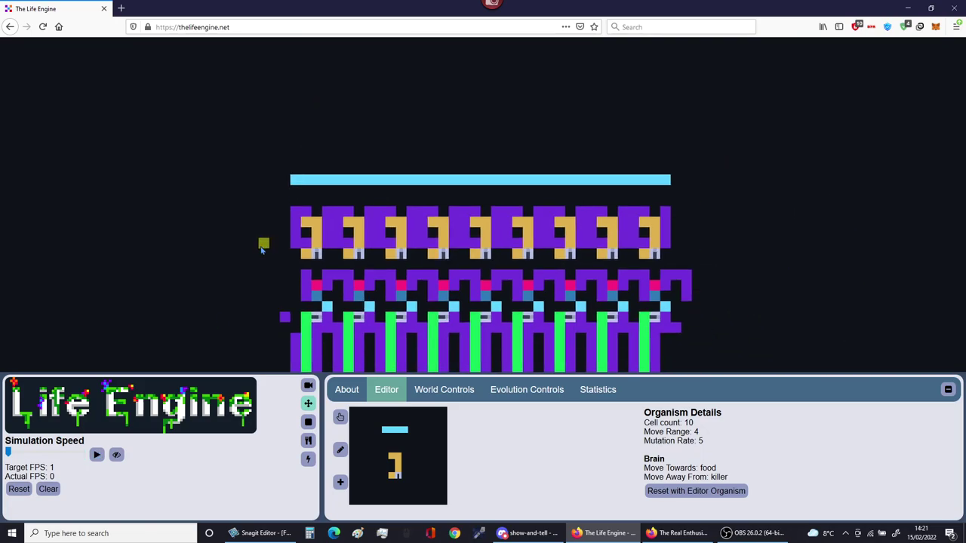
Centre the grid, start the simulation, and paint then erase a food strip below the organisms.
{"action": "left_click_drag", "start_coordinate": [254, 216], "coordinate": [301, 166]}
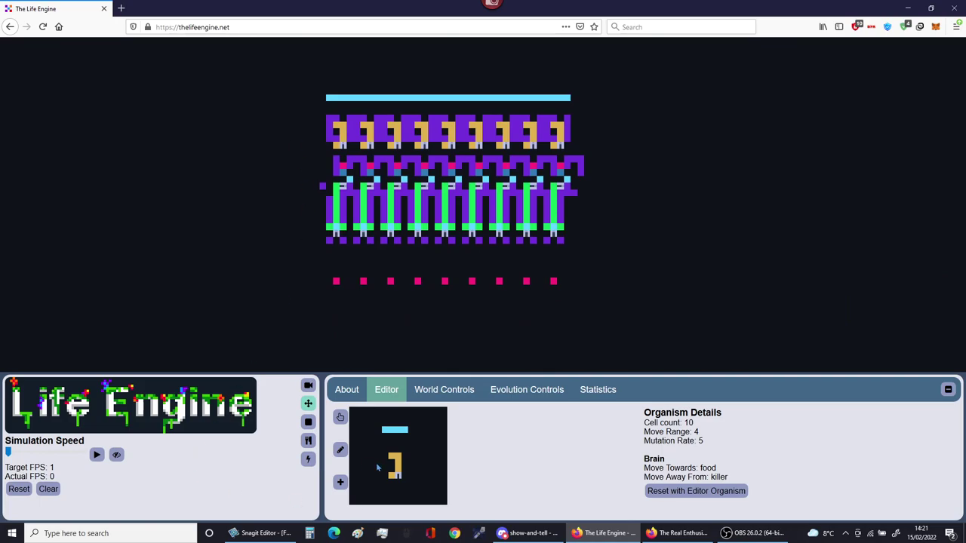
{"action": "left_click", "coordinate": [308, 441]}
{"action": "left_click", "coordinate": [96, 455]}
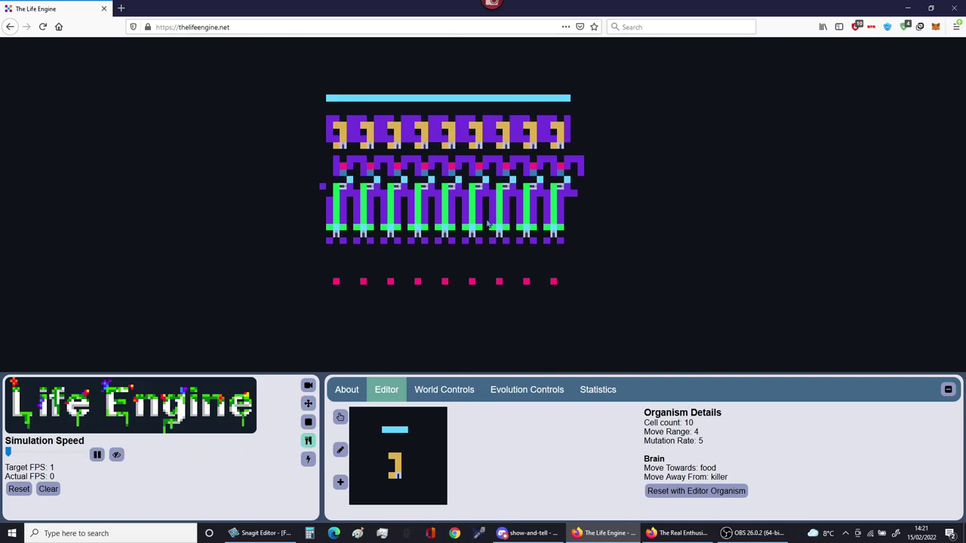
{"action": "mouse_move", "coordinate": [350, 268]}
{"action": "left_mouse_down"}
{"action": "mouse_move", "coordinate": [327, 261]}
{"action": "mouse_move", "coordinate": [581, 252]}
{"action": "left_mouse_up"}
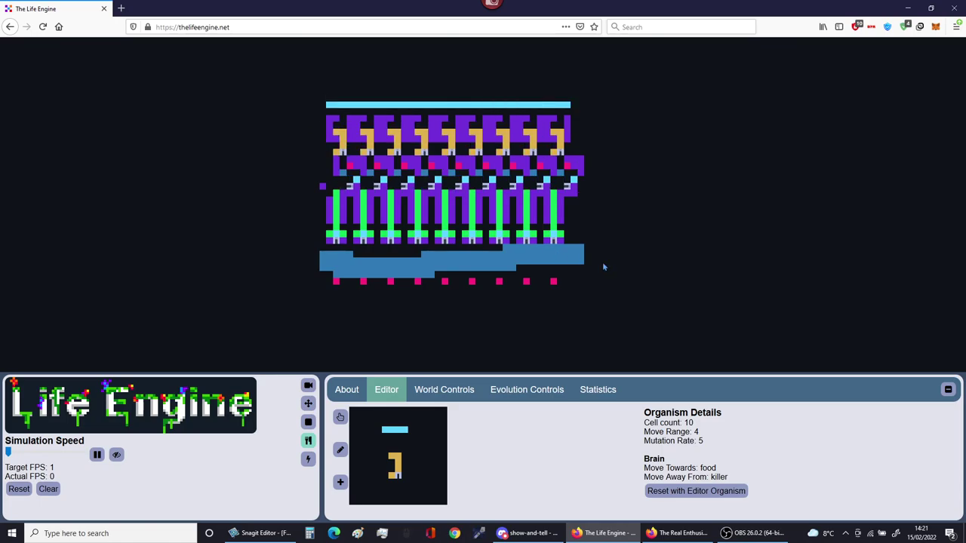
{"action": "mouse_move", "coordinate": [603, 266]}
{"action": "left_mouse_down"}
{"action": "mouse_move", "coordinate": [564, 257]}
{"action": "mouse_move", "coordinate": [358, 270]}
{"action": "mouse_move", "coordinate": [332, 260]}
{"action": "mouse_move", "coordinate": [511, 253]}
{"action": "mouse_move", "coordinate": [514, 284]}
{"action": "left_mouse_up"}
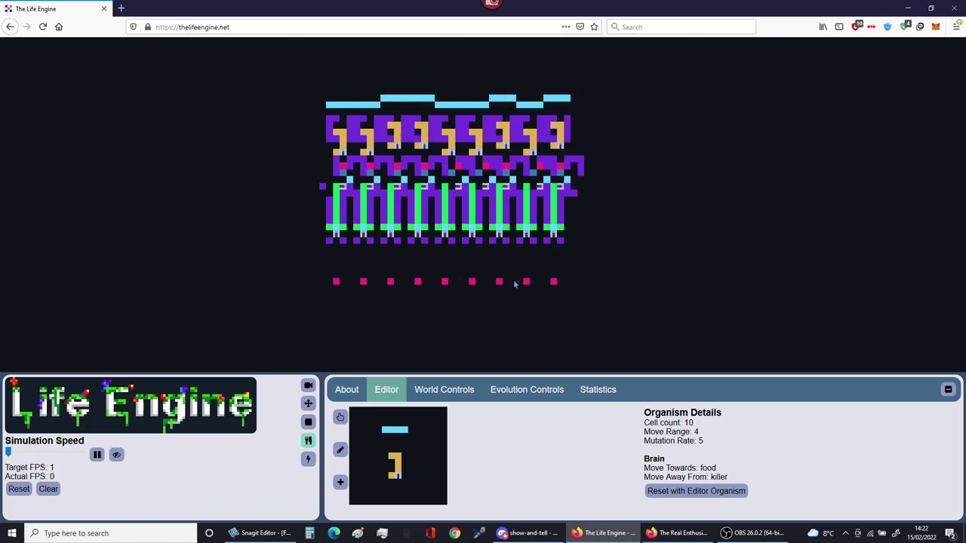
Raise the speed to 43 FPS, then lay and erase another food strip beneath the grid.
{"action": "left_click_drag", "start_coordinate": [8, 451], "coordinate": [19, 452]}
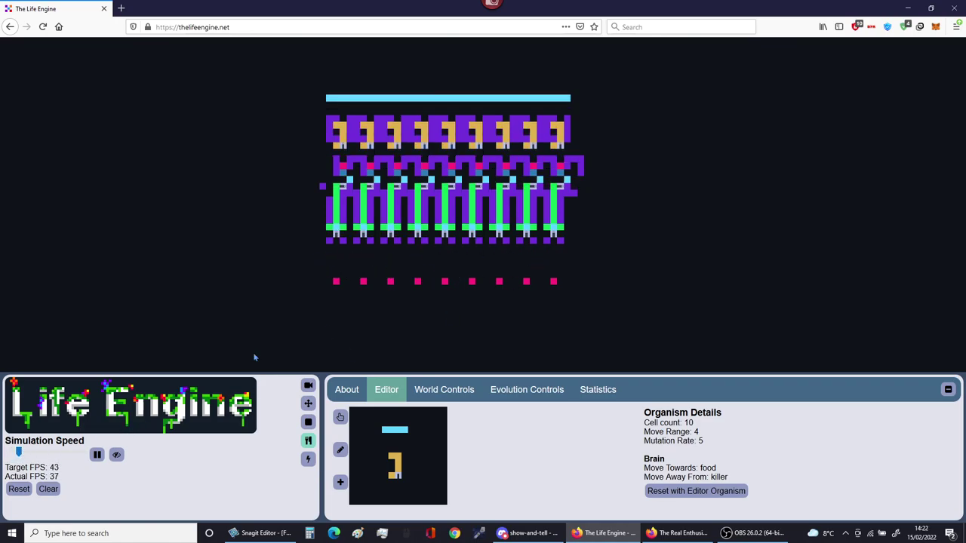
{"action": "mouse_move", "coordinate": [336, 269]}
{"action": "left_mouse_down"}
{"action": "mouse_move", "coordinate": [343, 261]}
{"action": "mouse_move", "coordinate": [560, 264]}
{"action": "left_mouse_up"}
{"action": "mouse_move", "coordinate": [539, 268]}
{"action": "left_mouse_down"}
{"action": "mouse_move", "coordinate": [568, 264]}
{"action": "mouse_move", "coordinate": [475, 273]}
{"action": "mouse_move", "coordinate": [508, 267]}
{"action": "mouse_move", "coordinate": [329, 264]}
{"action": "left_mouse_up"}
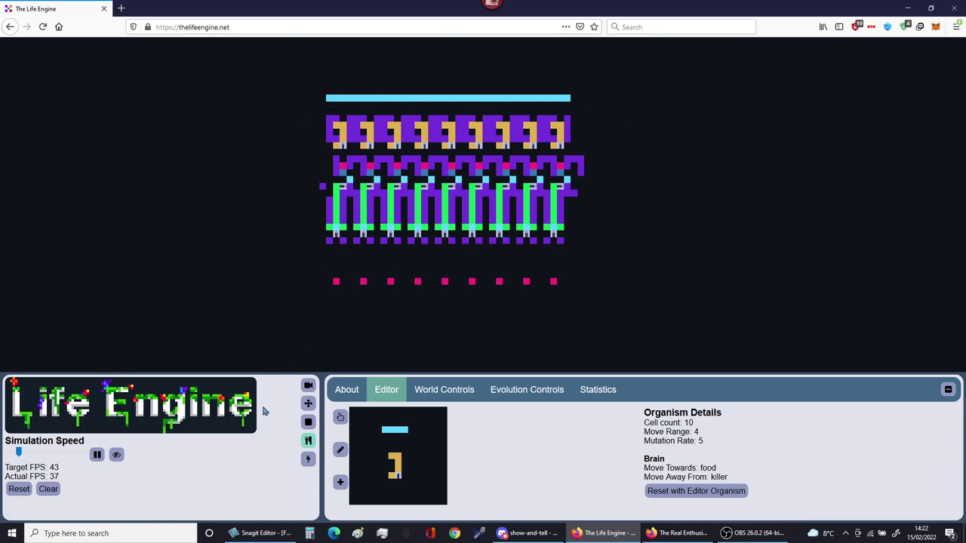